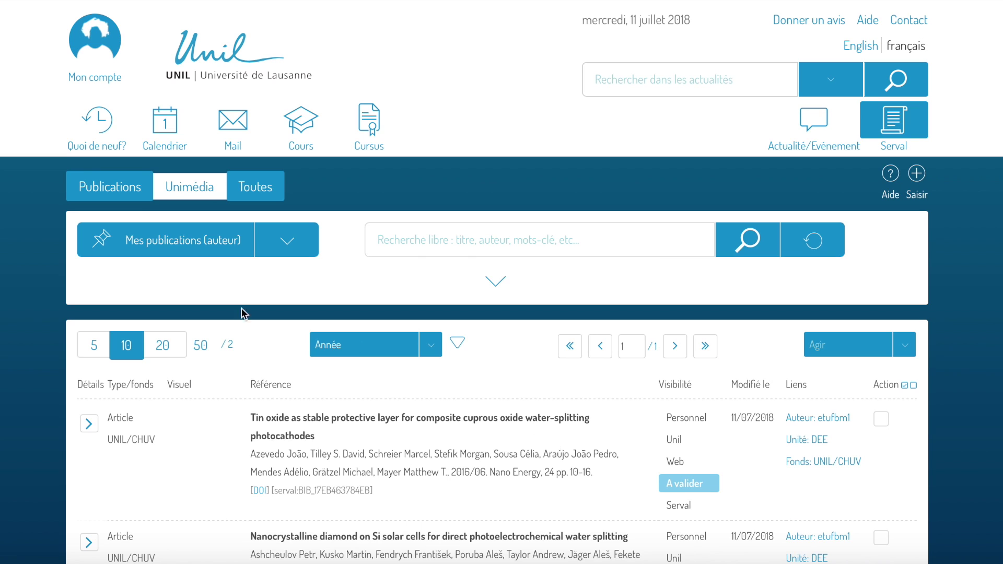
# Open the record import form from the Publications collection and load the publication file with BibTex as the source.
pyautogui.click(133, 225)
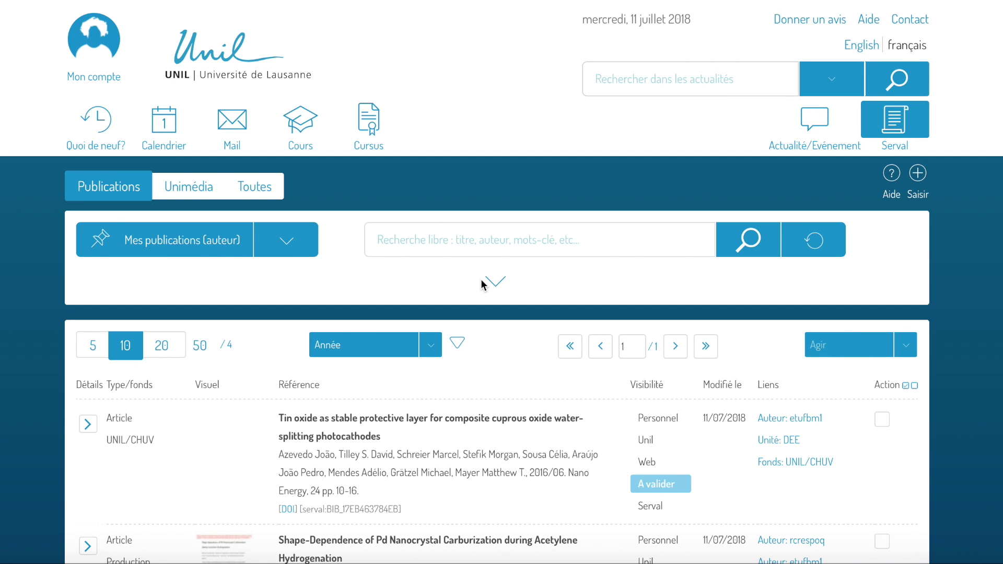
pyautogui.click(918, 172)
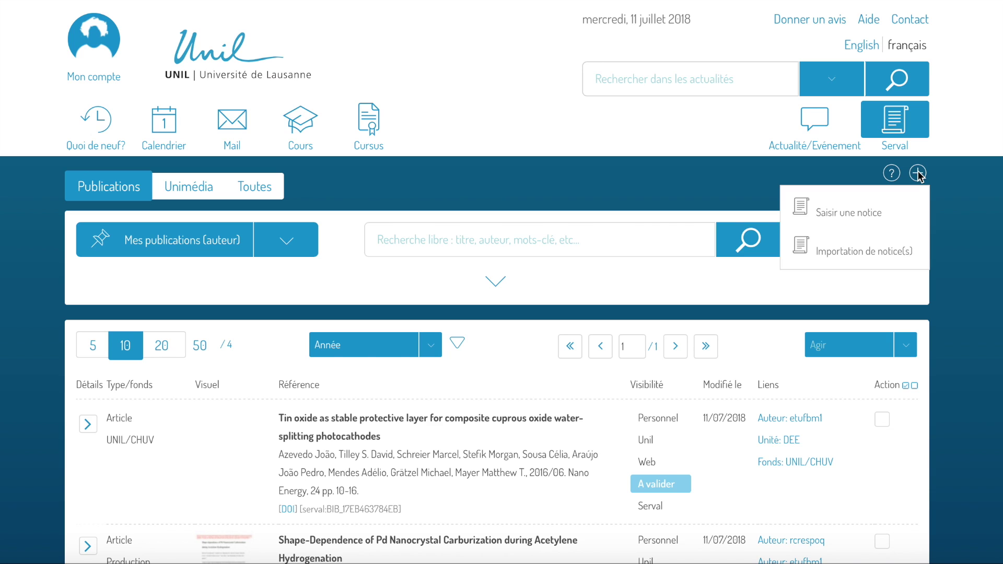
pyautogui.click(889, 257)
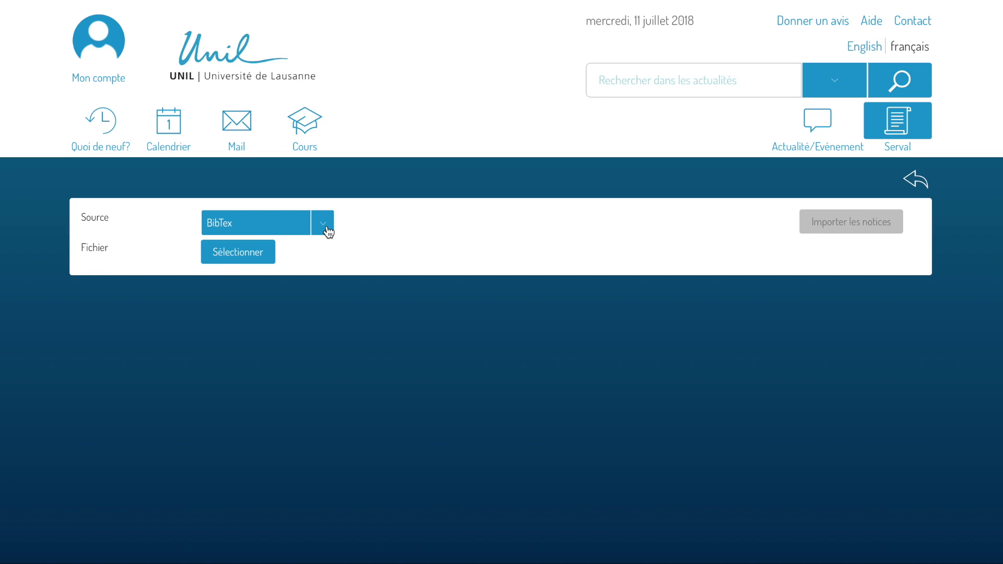
pyautogui.click(328, 232)
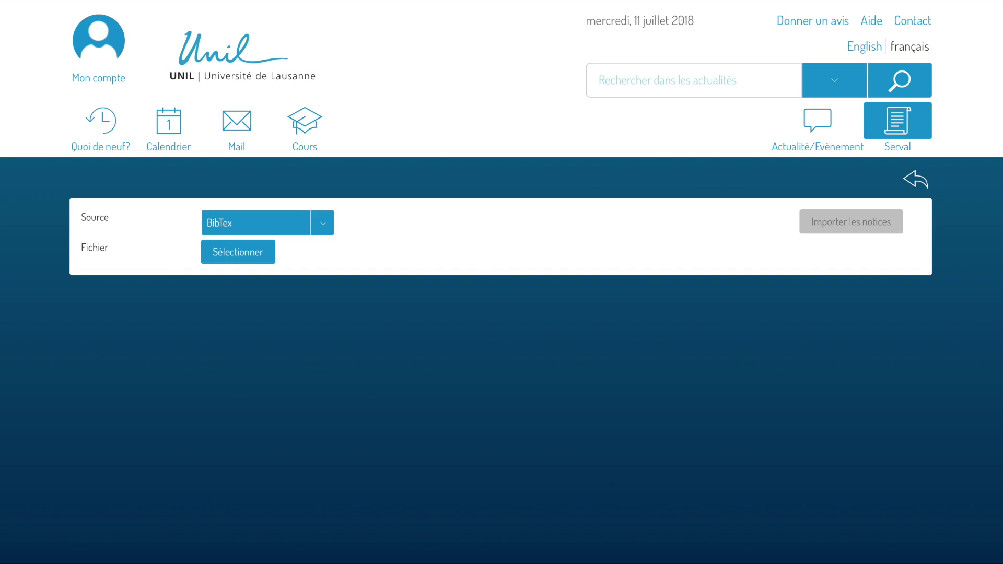
# Review the list of publications to import and the separate list of references already entered in Serval.
pyautogui.scroll(-3, 886, 346)
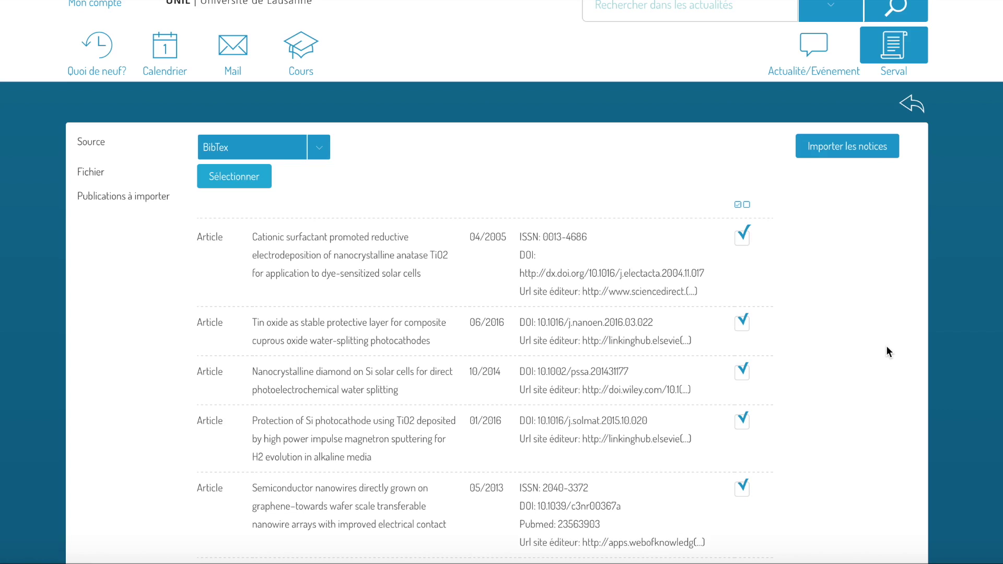
pyautogui.scroll(-1, 886, 346)
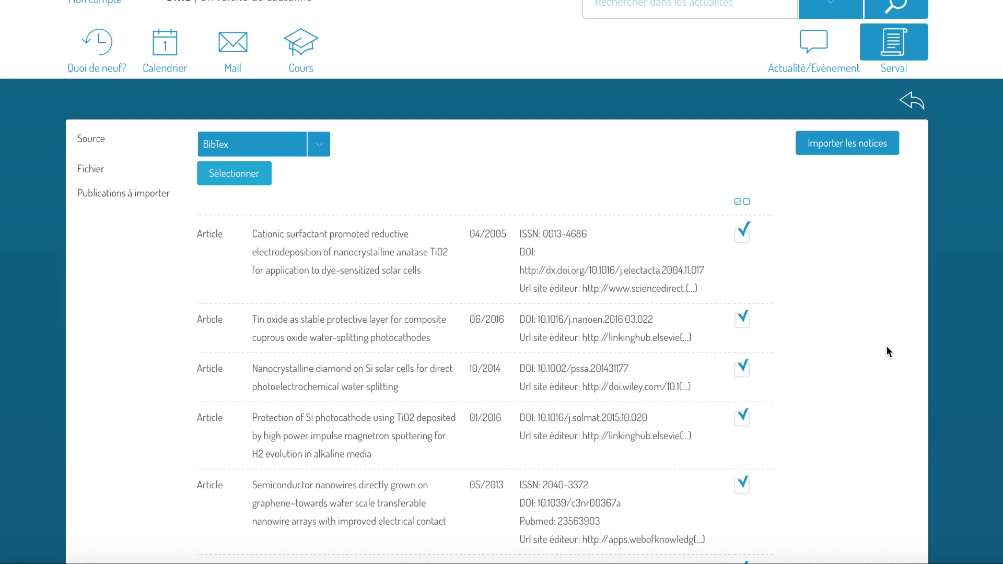
pyautogui.scroll(-2, 886, 346)
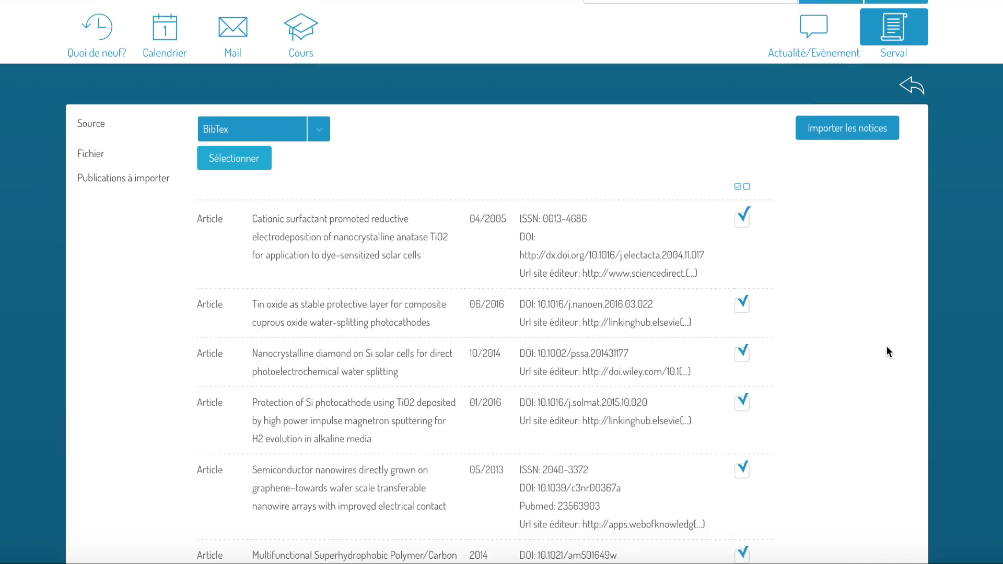
pyautogui.moveTo(84, 155); pyautogui.dragTo(163, 156)
pyautogui.scroll(-15, 288, 377)
pyautogui.scroll(-20, 287, 378)
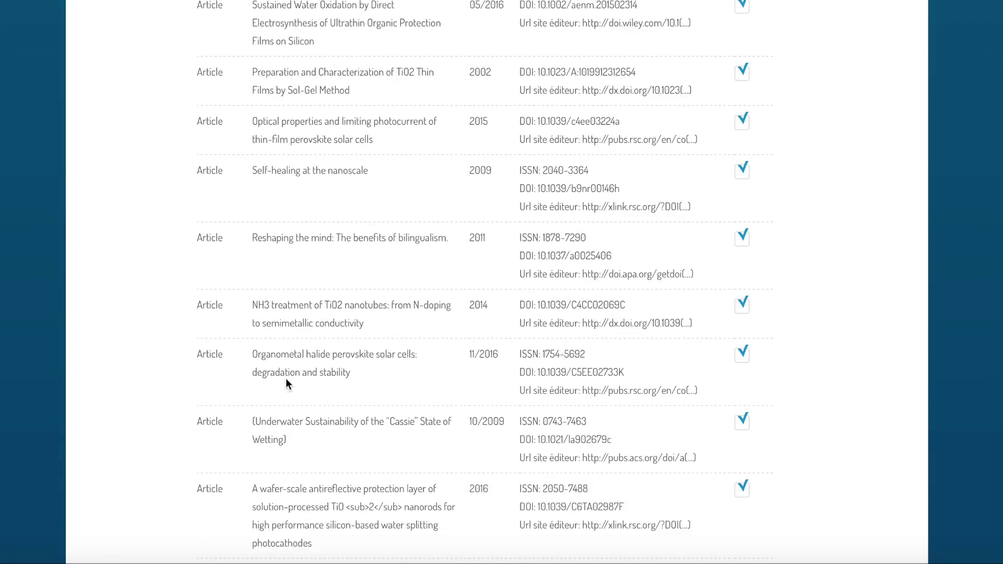
pyautogui.scroll(-1, 284, 379)
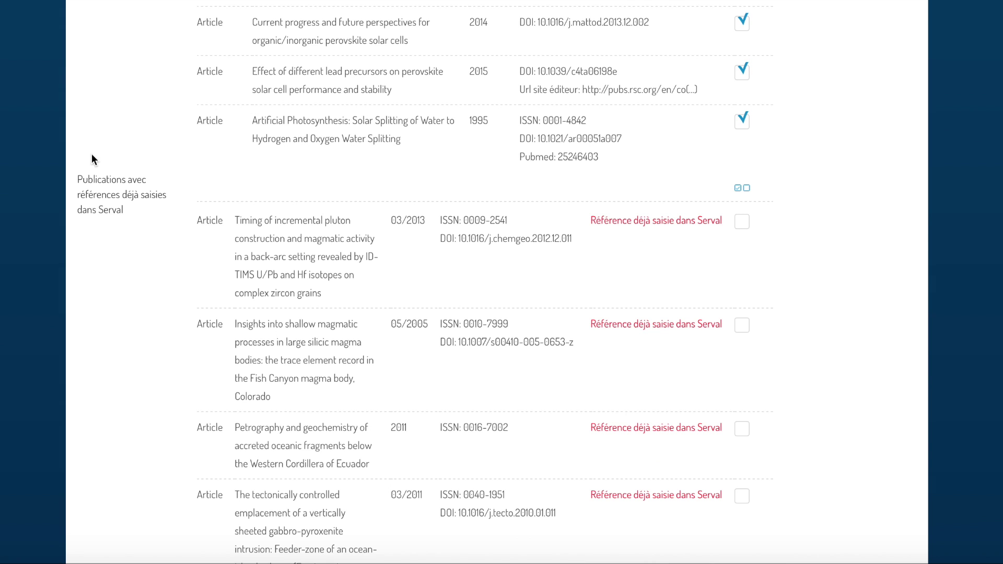
pyautogui.moveTo(77, 181); pyautogui.dragTo(125, 210)
pyautogui.scroll(4, 560, 313)
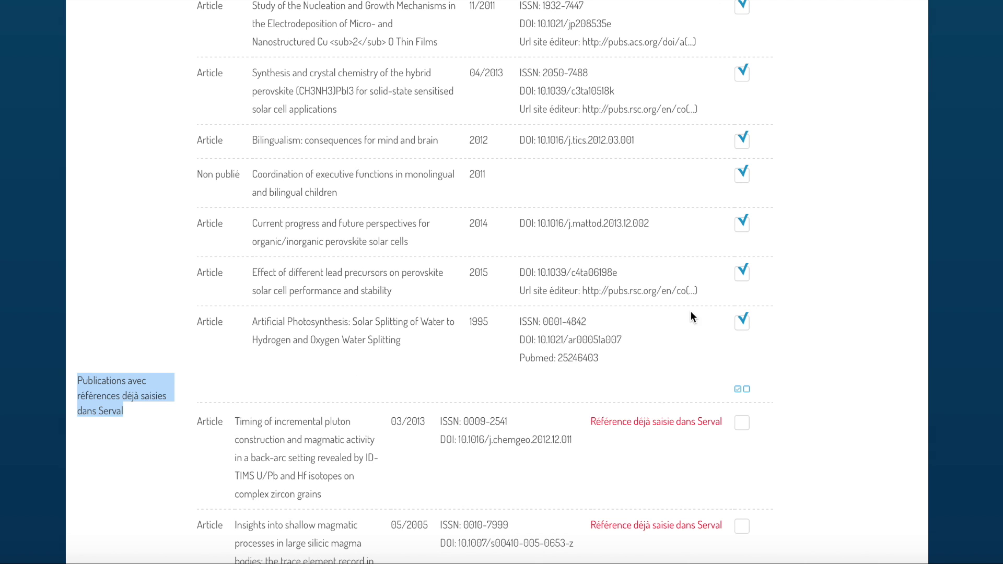
pyautogui.scroll(7, 690, 311)
pyautogui.scroll(20, 690, 312)
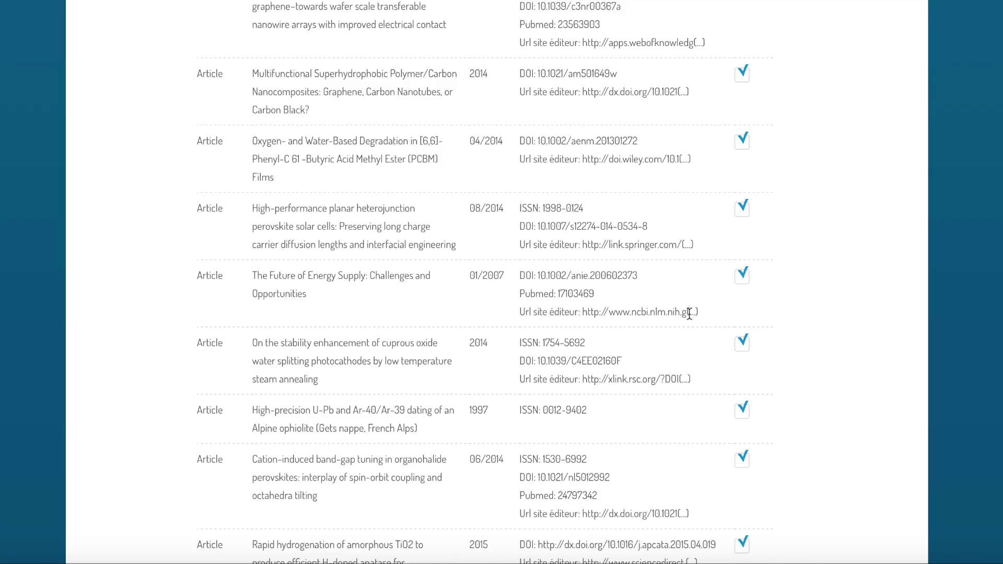
pyautogui.scroll(3, 688, 314)
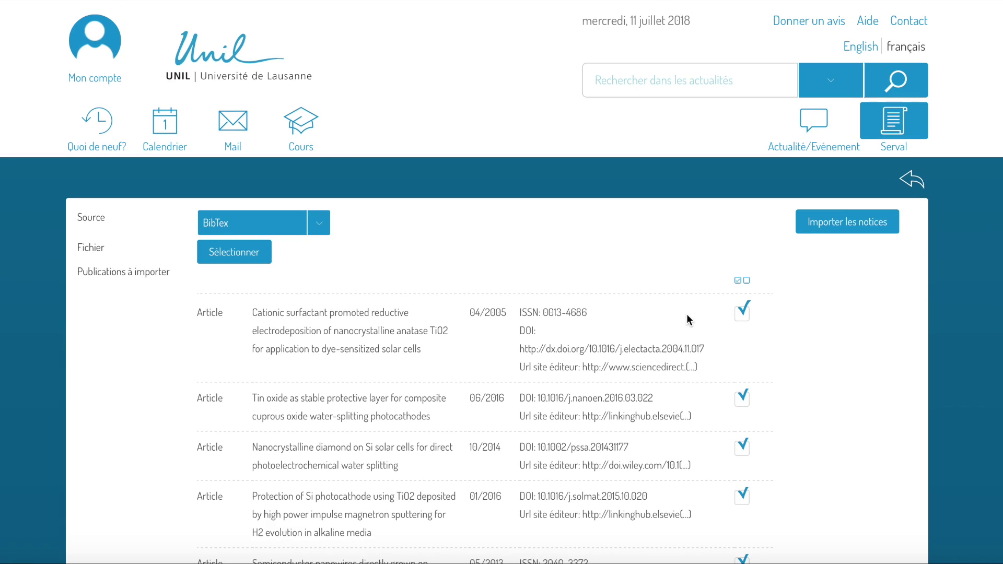
# Import the checked publications and filter the publication list to Mes saisies.
pyautogui.click(843, 224)
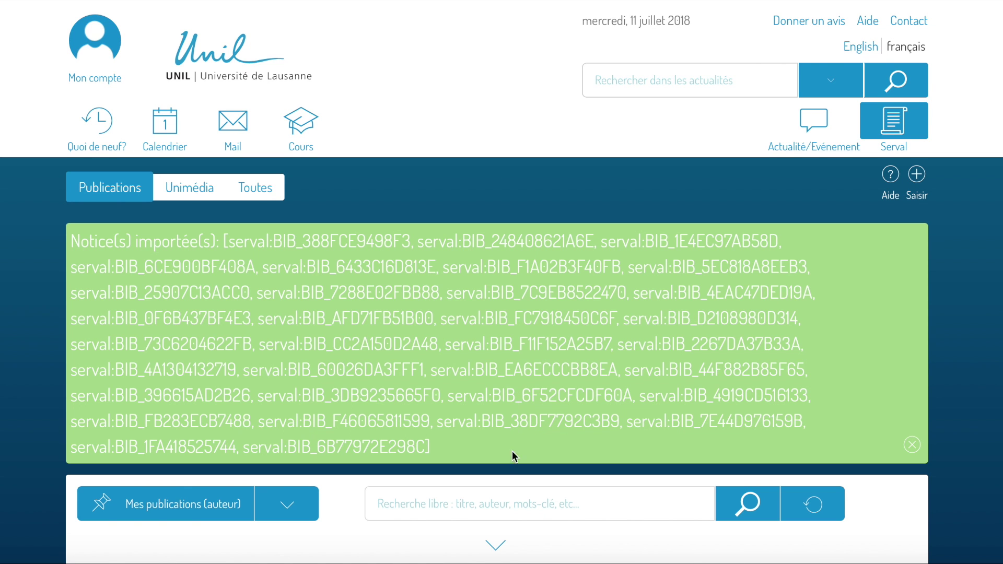
pyautogui.scroll(-2, 786, 328)
pyautogui.scroll(2, 865, 313)
pyautogui.scroll(-2, 851, 332)
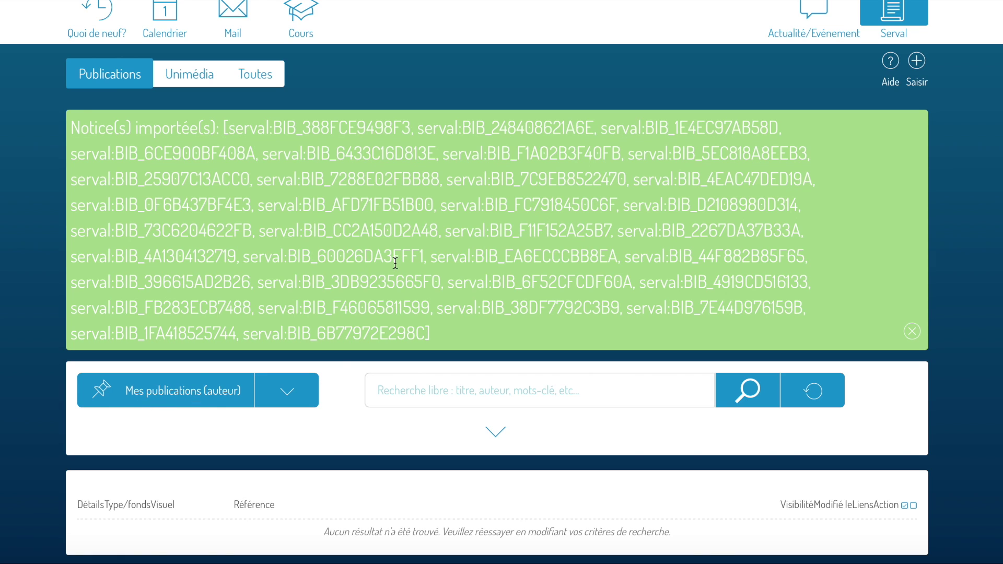
pyautogui.click(298, 394)
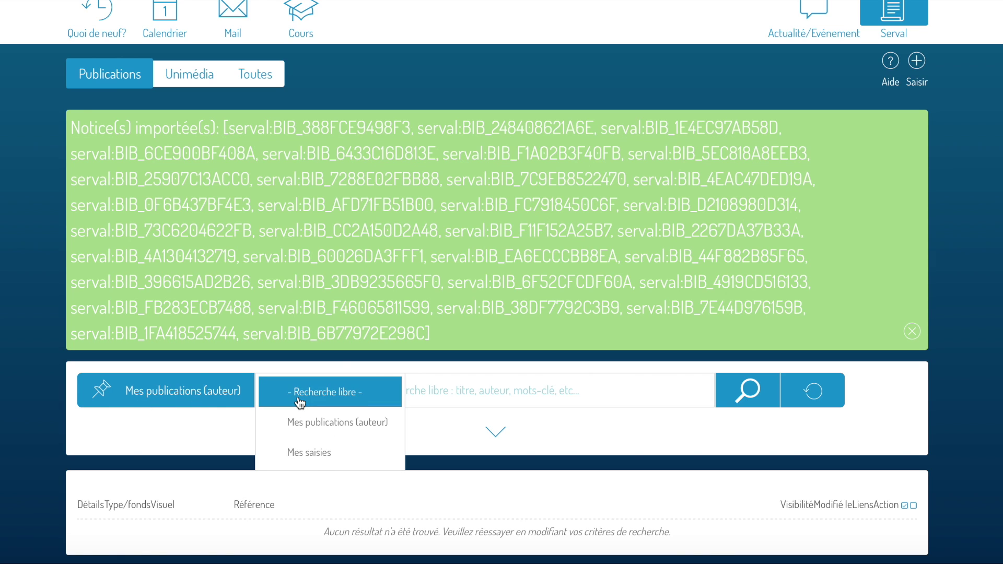
pyautogui.click(319, 458)
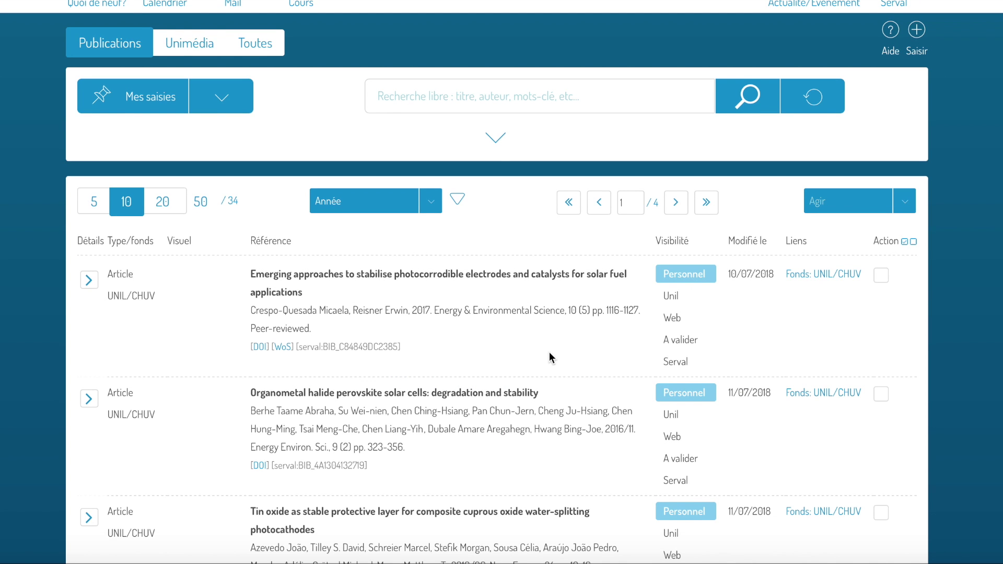
# Open the record "Emerging approaches to stabilise photocorrodible electrodes and catalysts for solar fuel applications" for editing and save its metadata.
pyautogui.scroll(-1, 550, 353)
pyautogui.click(81, 222)
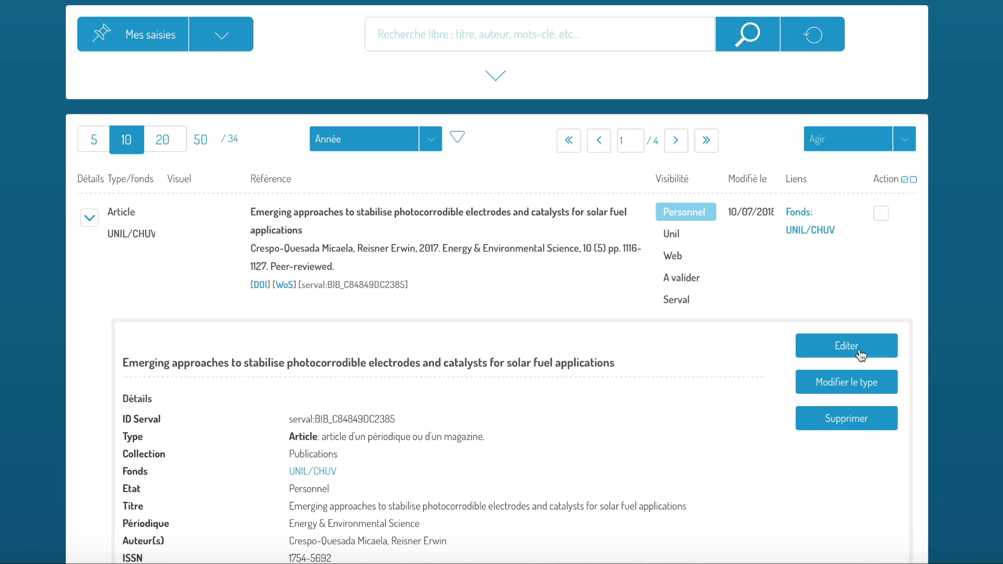
pyautogui.click(847, 346)
pyautogui.scroll(15, 675, 290)
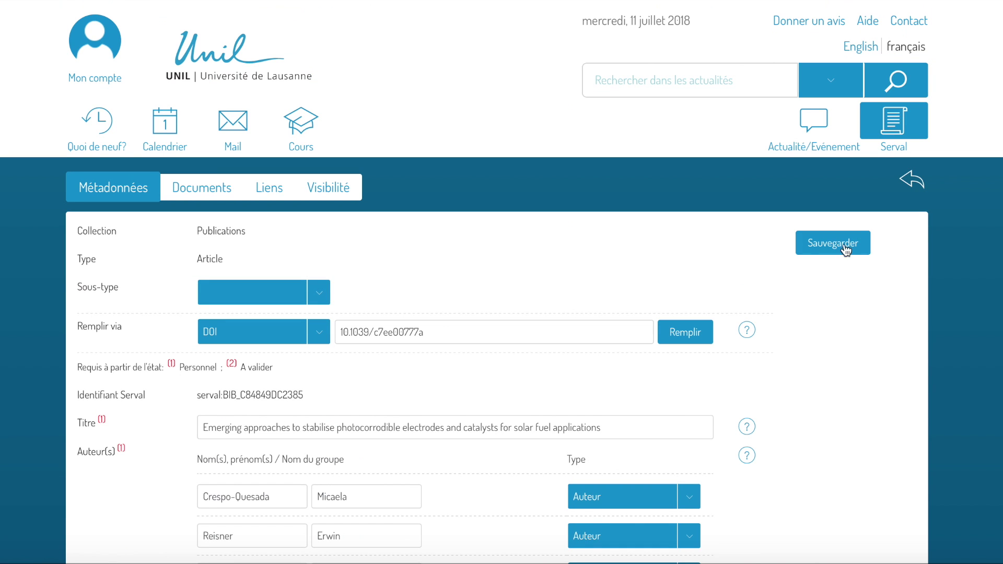
pyautogui.click(842, 247)
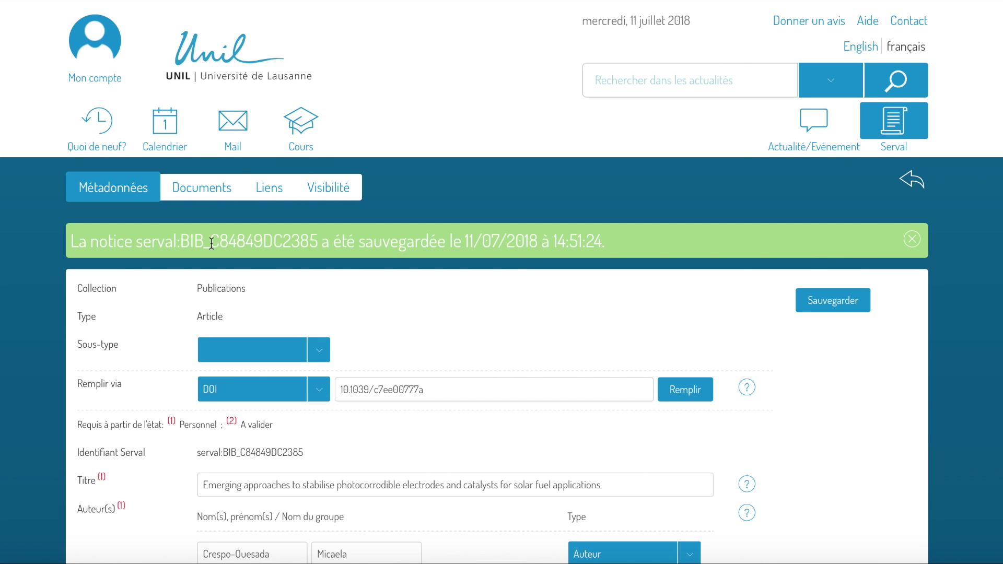
# Consult the publisher's archiving and distribution policy from the record's document section, including the postprint restrictions.
pyautogui.click(210, 191)
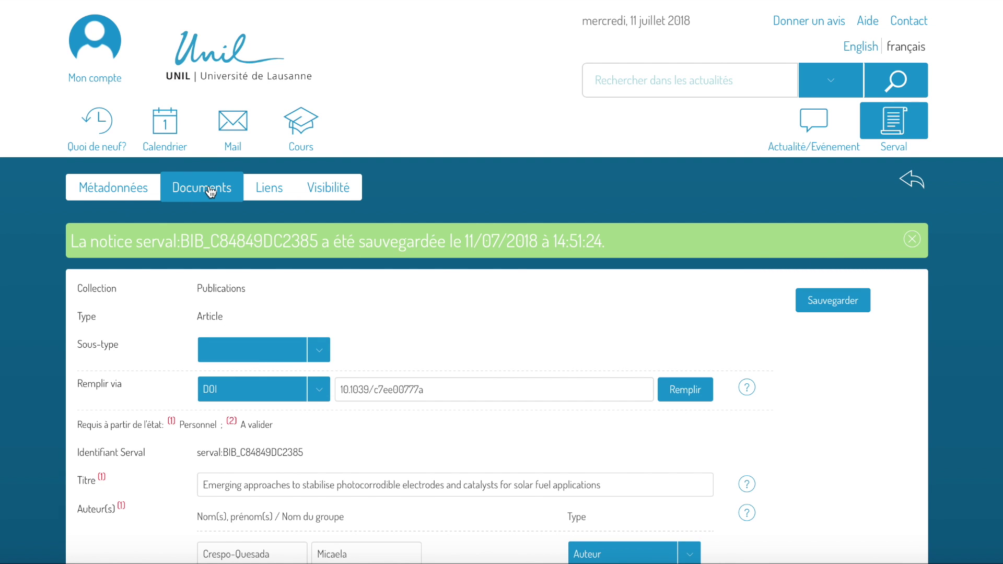
pyautogui.scroll(-2, 326, 290)
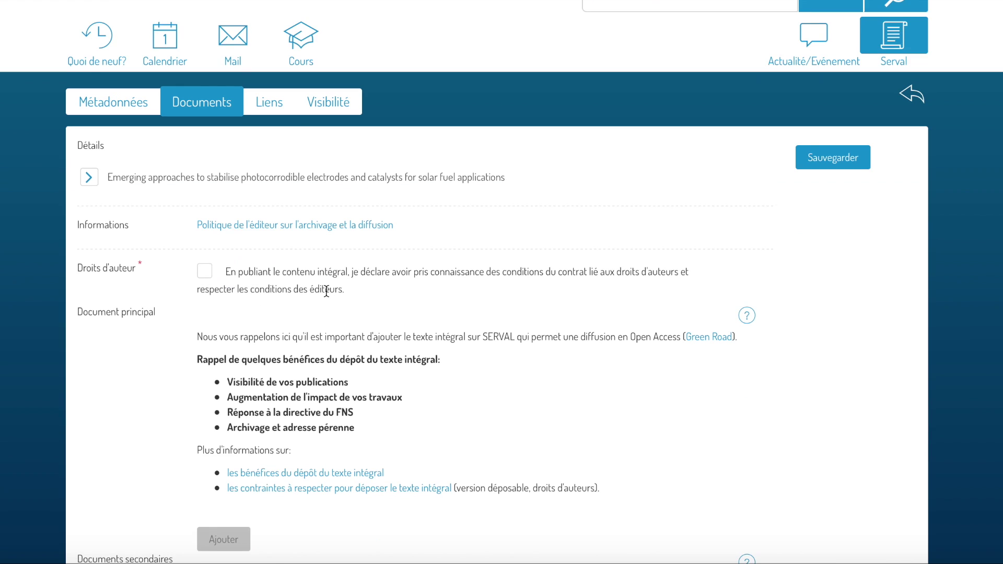
pyautogui.scroll(-1, 326, 291)
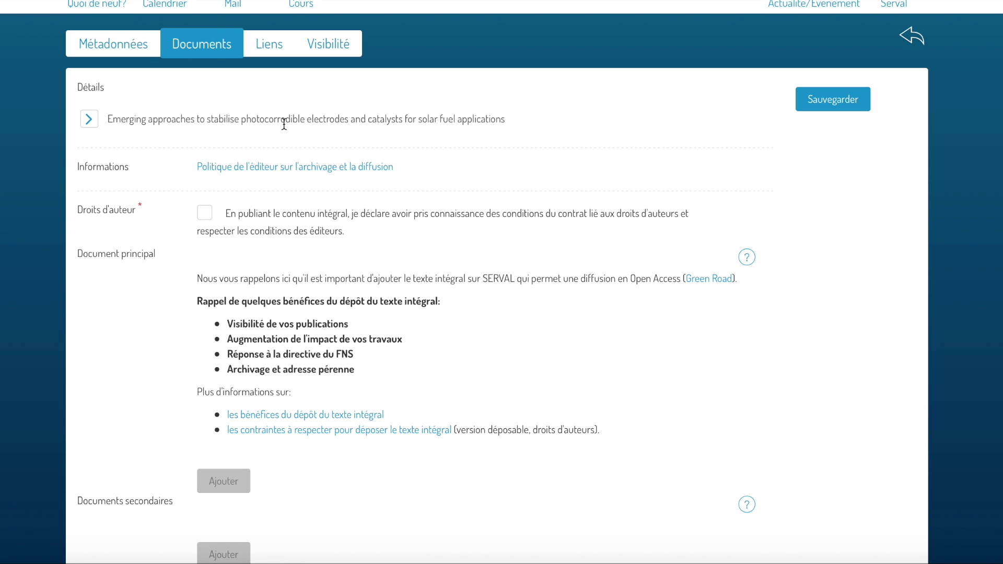
pyautogui.click(253, 168)
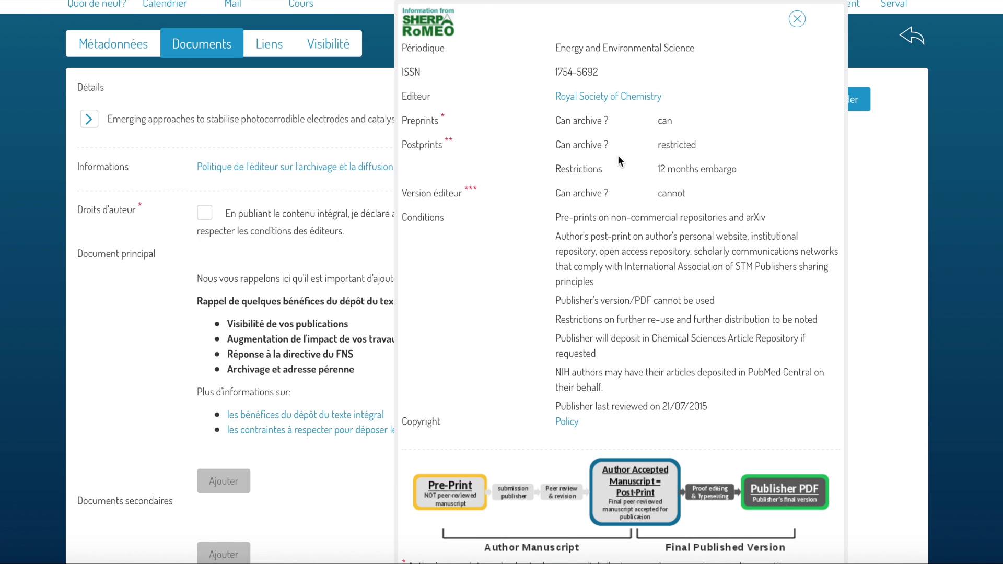
pyautogui.moveTo(556, 140); pyautogui.dragTo(758, 177)
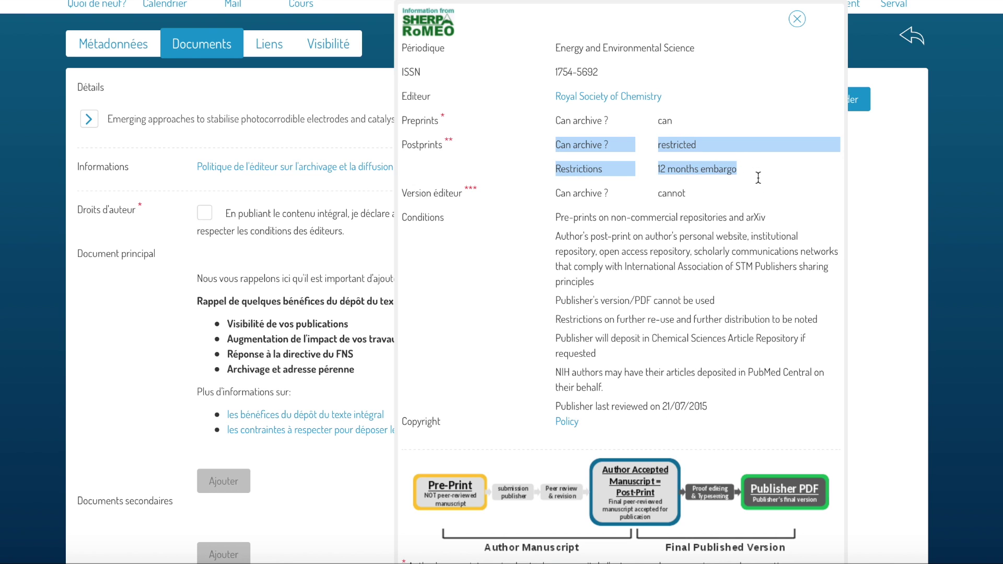
# Accept the copyright declaration and add Test manuscript.pdf as the record's main document.
pyautogui.click(205, 215)
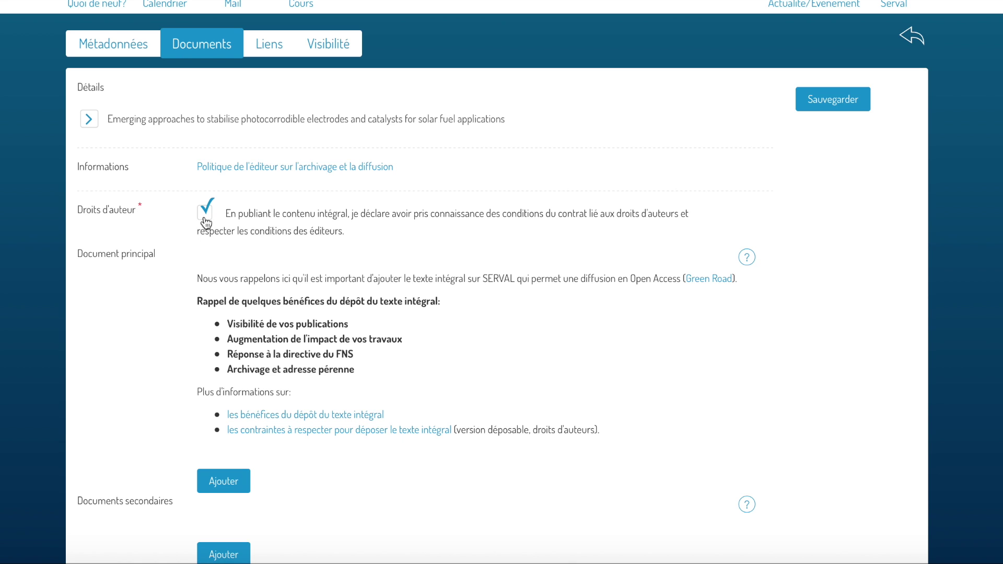
pyautogui.scroll(-1, 289, 380)
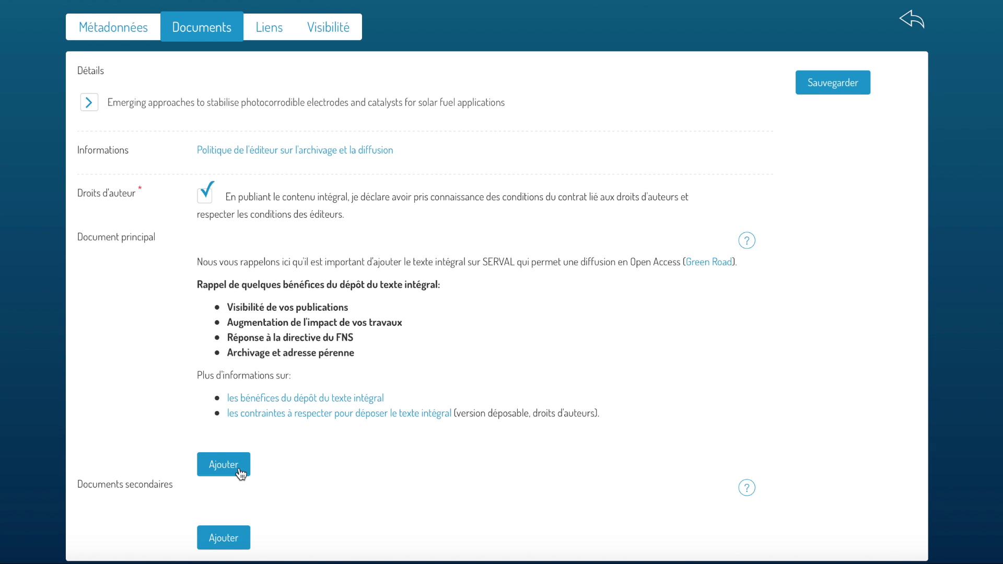
pyautogui.click(239, 470)
pyautogui.scroll(-1, 243, 217)
pyautogui.click(208, 248)
pyautogui.click(996, 385)
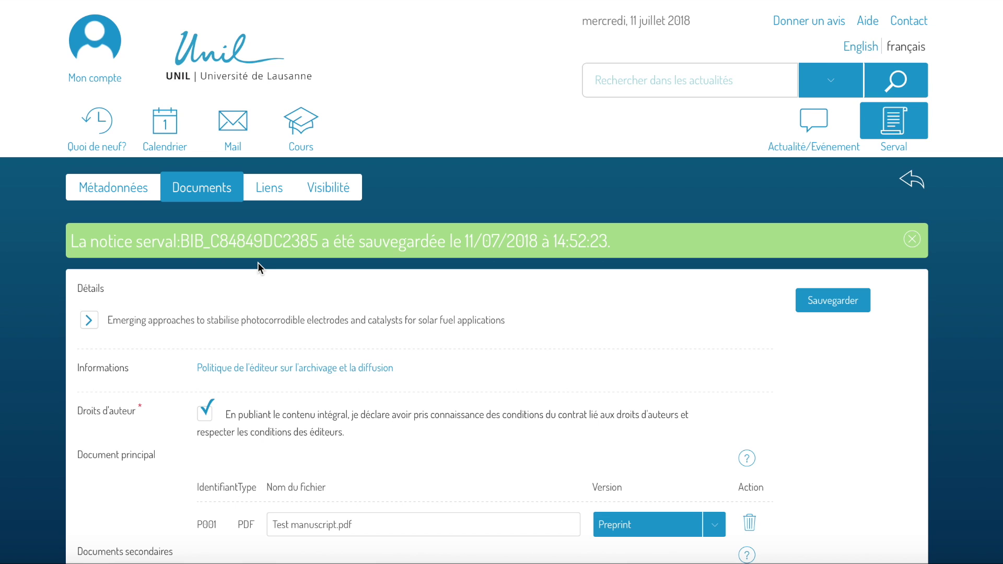
# Set the main document's version to Author's accepted manuscript and save the record.
pyautogui.click(912, 239)
pyautogui.click(653, 457)
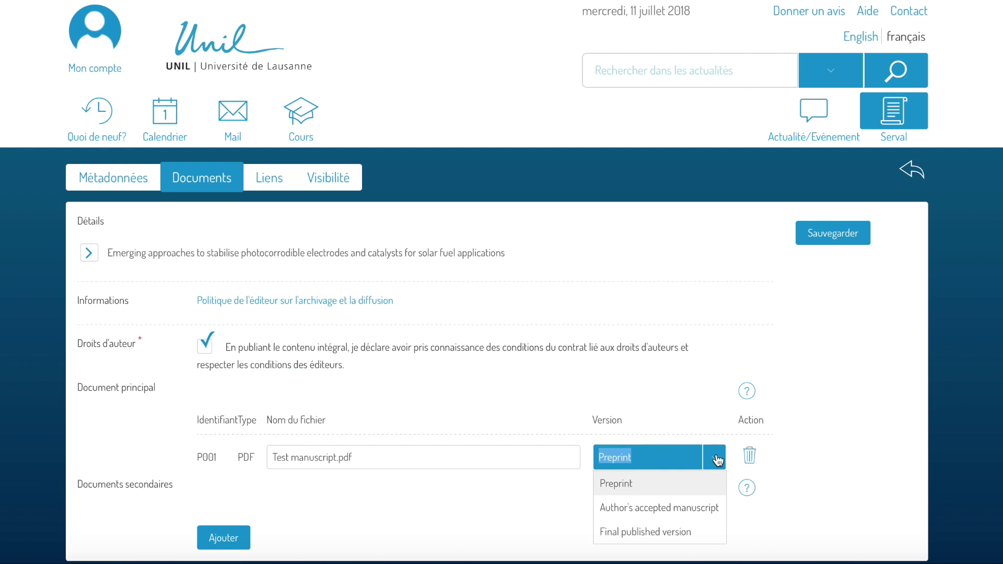
pyautogui.click(696, 510)
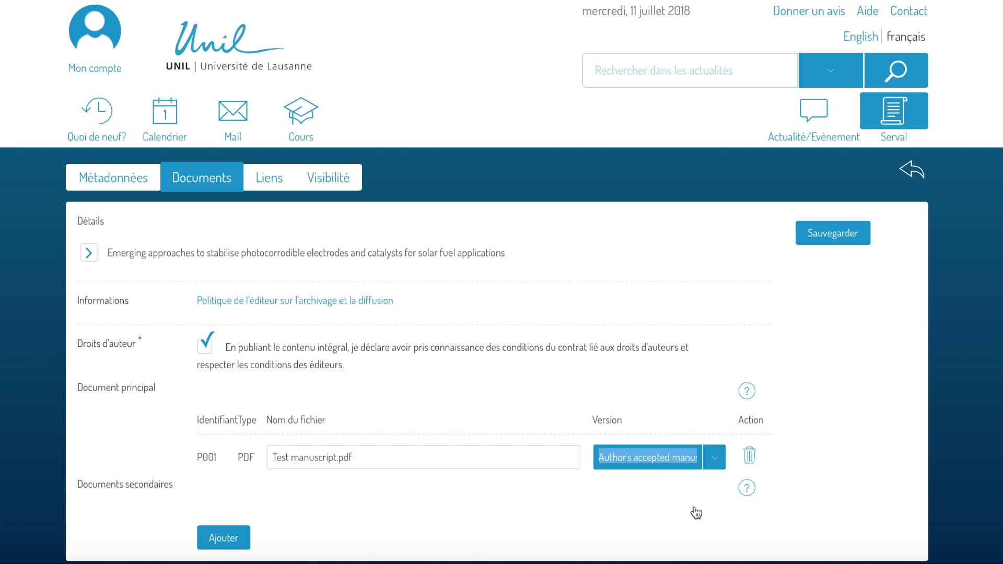
pyautogui.click(827, 238)
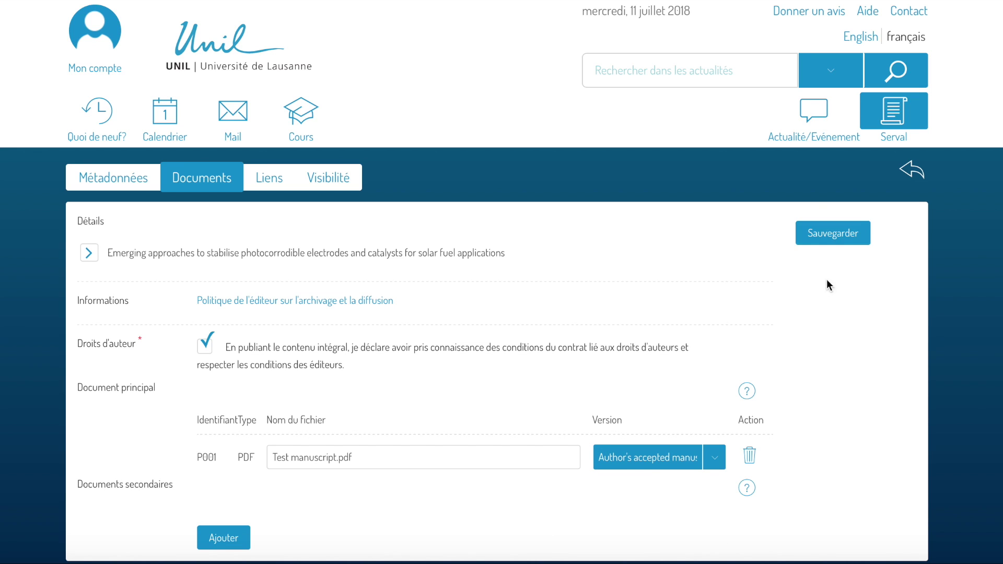
# Search for the UNIL author by surname in the record's links and link the matching author to the publication.
pyautogui.click(280, 183)
pyautogui.scroll(-3, 551, 376)
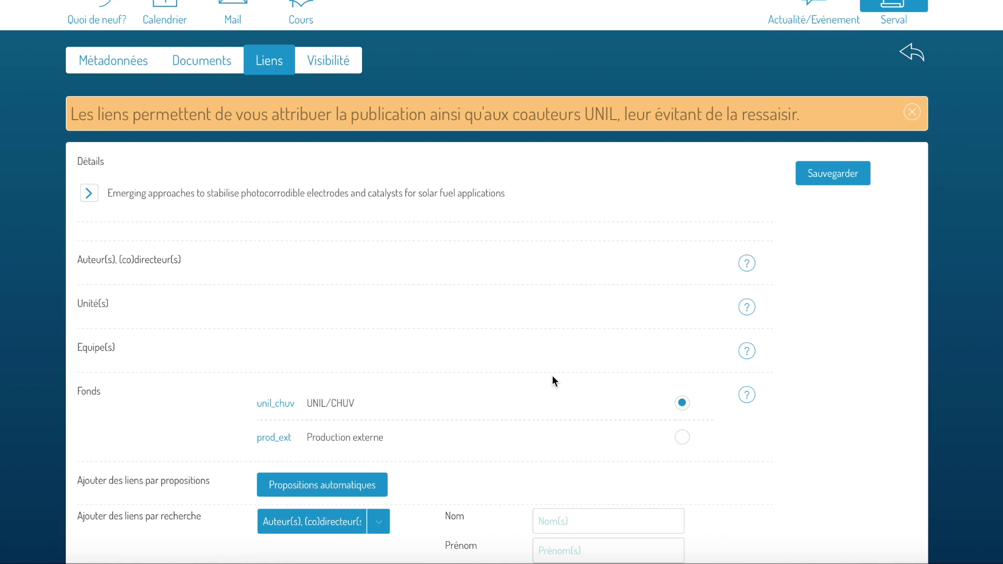
pyautogui.scroll(-2, 548, 378)
pyautogui.scroll(2, 548, 378)
pyautogui.click(601, 505)
pyautogui.click(578, 547)
pyautogui.scroll(-5, 640, 292)
pyautogui.scroll(-1, 627, 366)
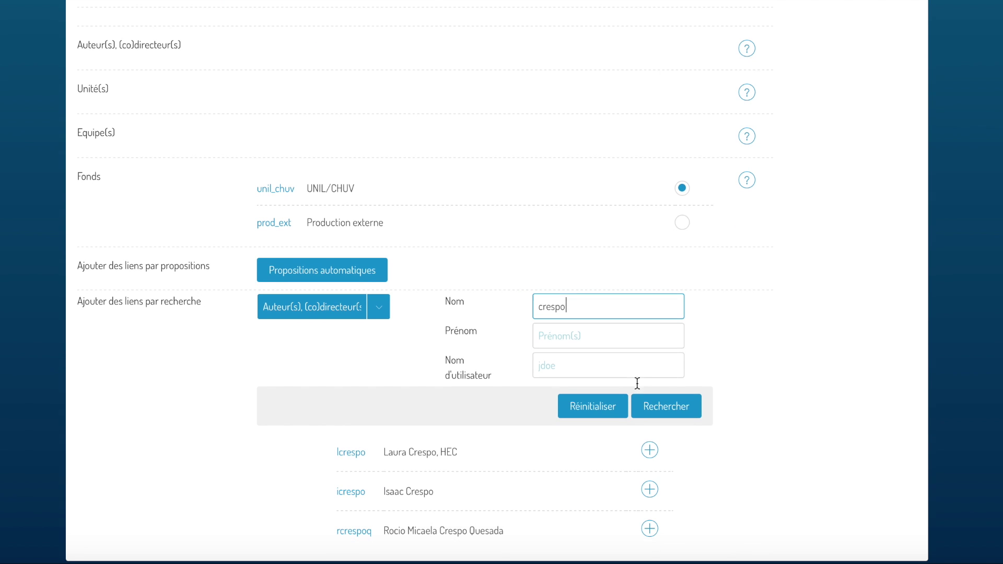
pyautogui.click(650, 529)
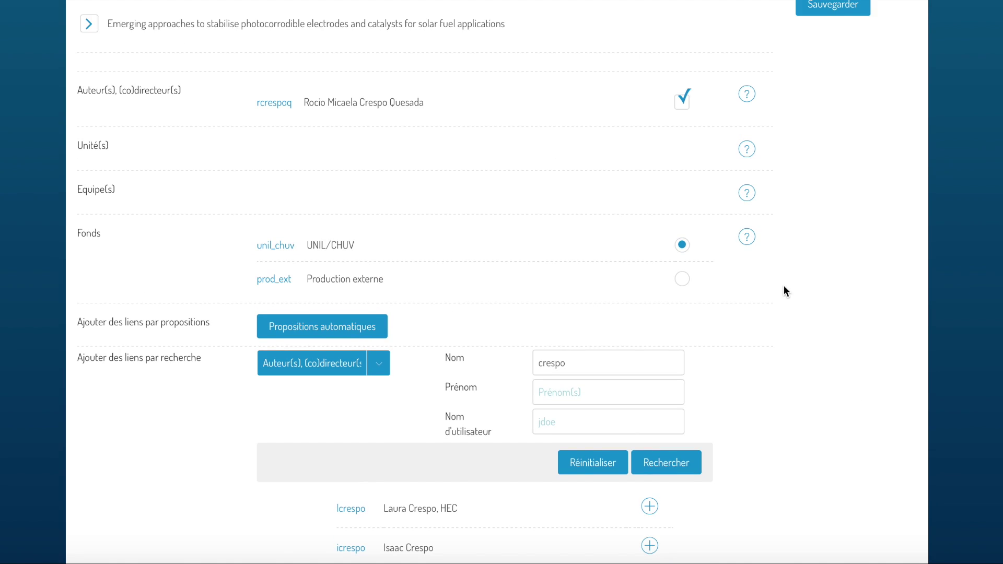
# Search the units for iste and link the Institut des sciences de la Terre (ISTE) to the publication.
pyautogui.scroll(6, 783, 291)
pyautogui.scroll(-5, 649, 152)
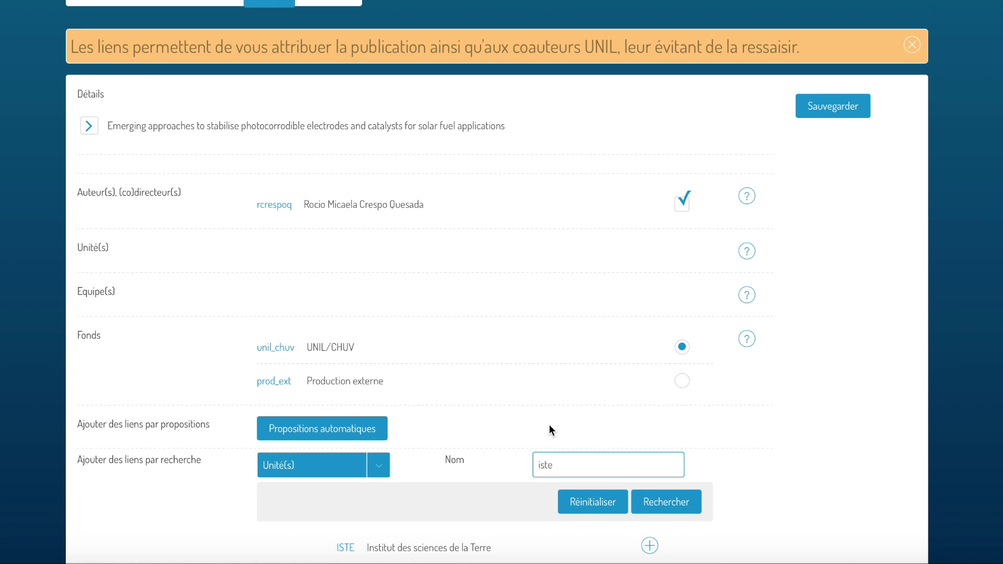
pyautogui.scroll(-1, 550, 423)
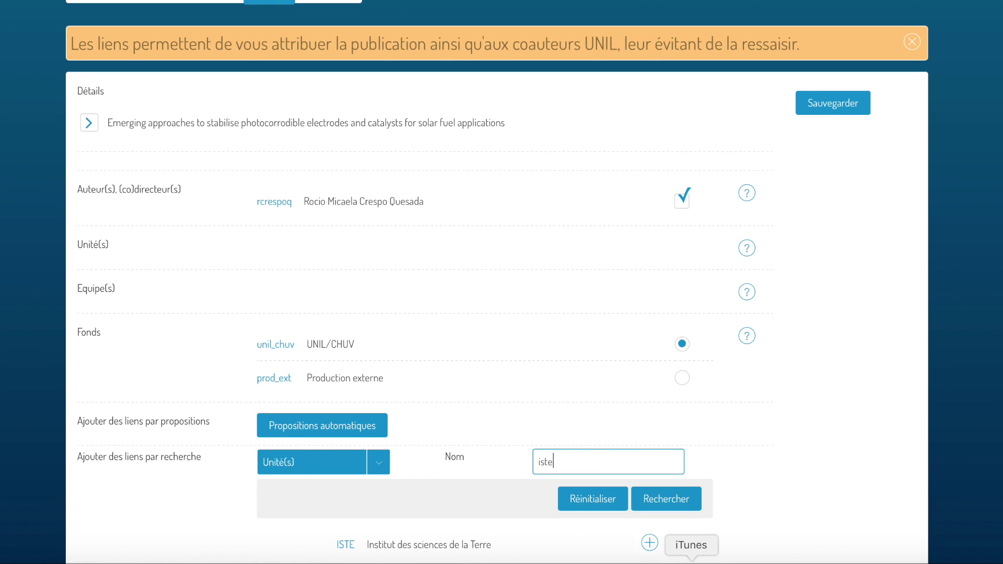
pyautogui.click(650, 542)
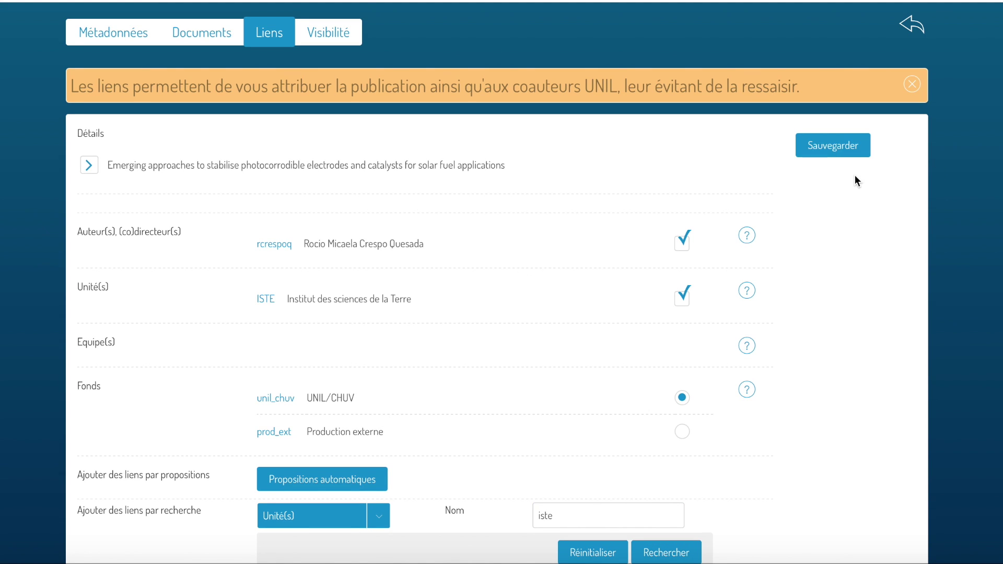
# Set the record's visibility to A valider to submit it for deposit in Serval.
pyautogui.click(339, 41)
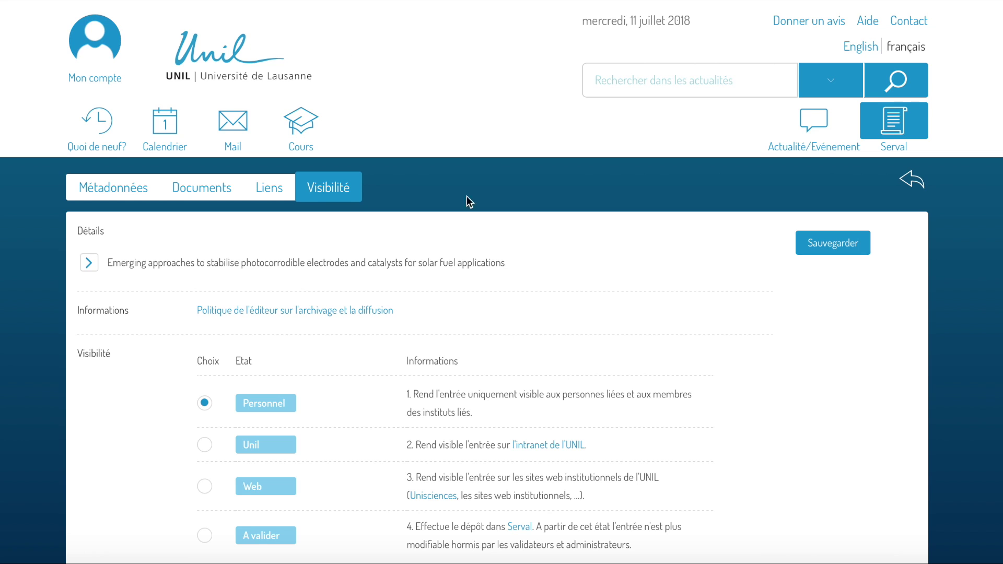
pyautogui.scroll(-2, 633, 348)
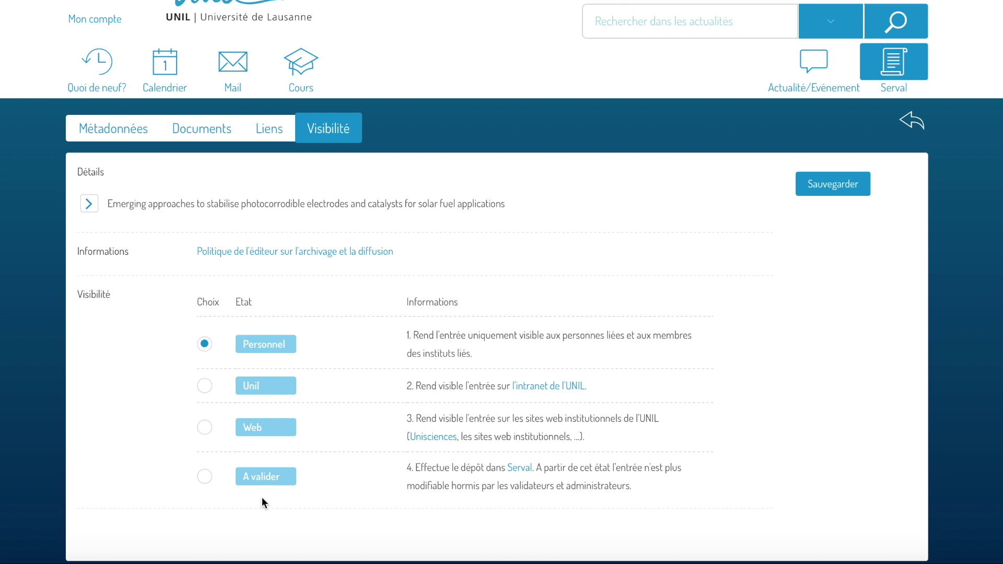
pyautogui.click(209, 475)
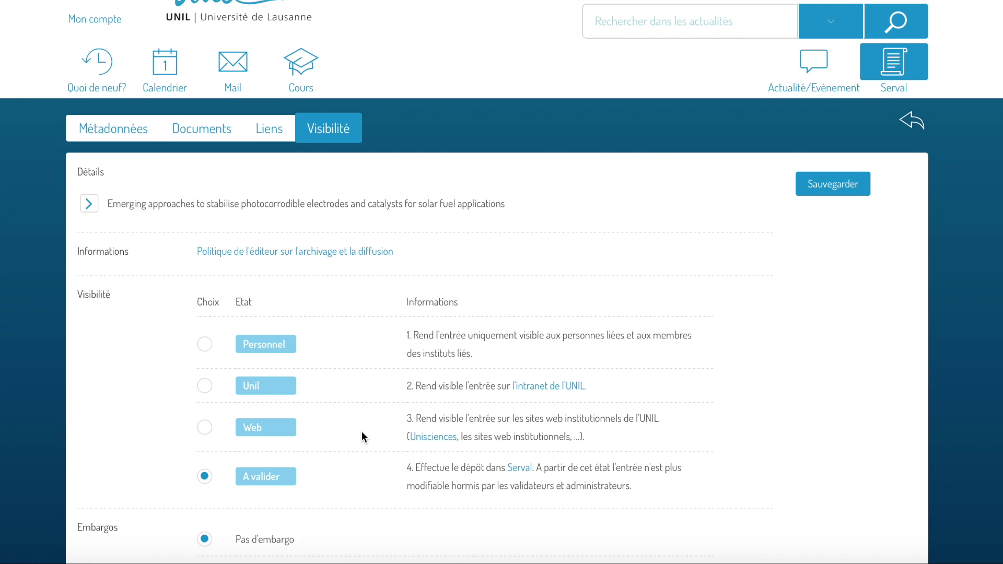
# Apply the same embargo to all of the record's documents, starting on 11/07/2018.
pyautogui.scroll(-1, 363, 435)
pyautogui.scroll(-3, 363, 435)
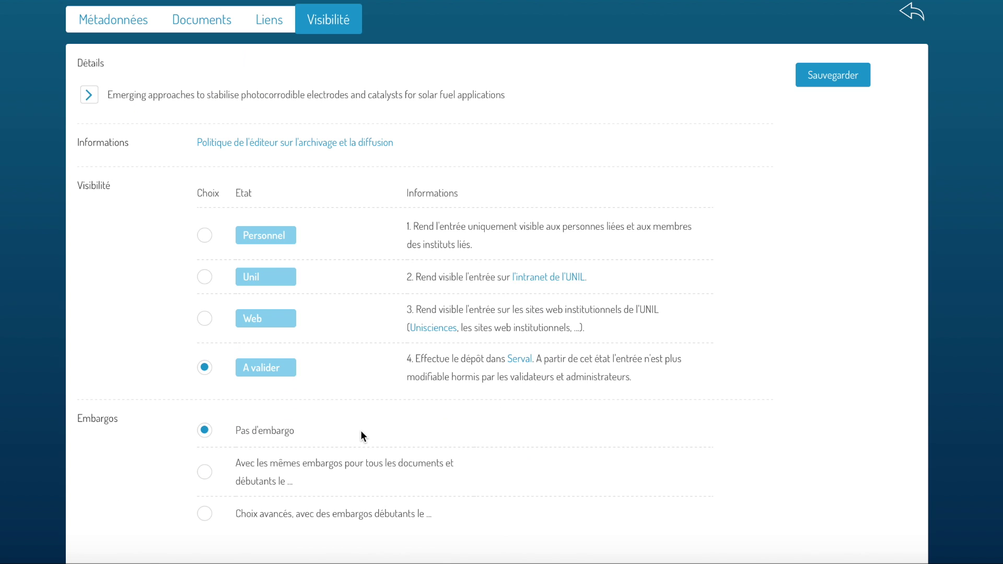
pyautogui.scroll(-1, 363, 435)
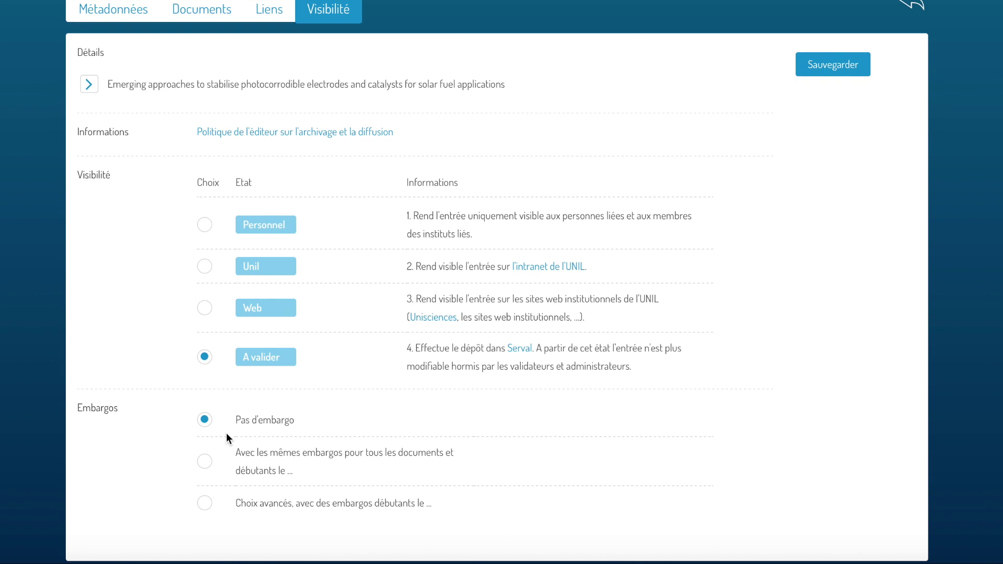
pyautogui.click(208, 464)
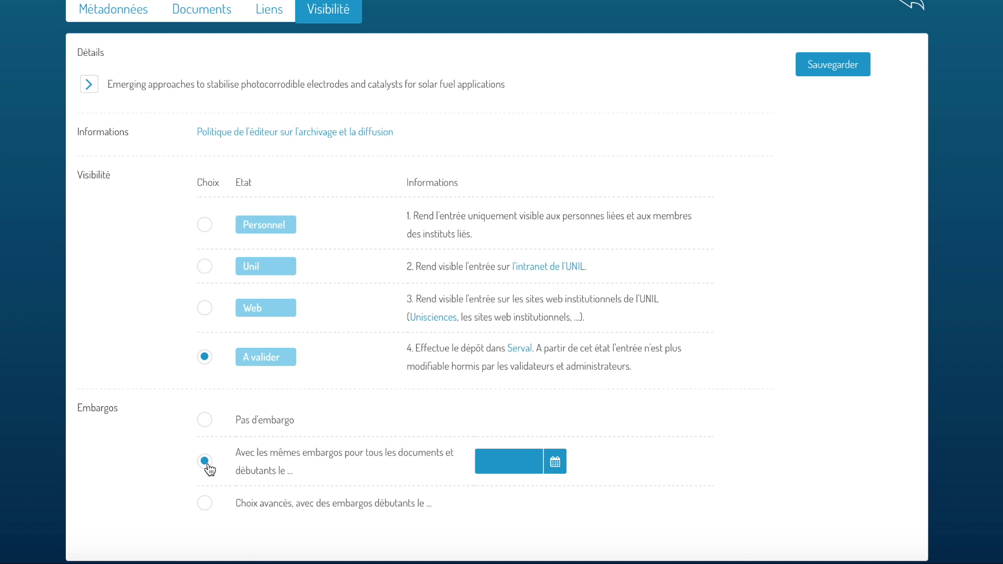
pyautogui.click(555, 464)
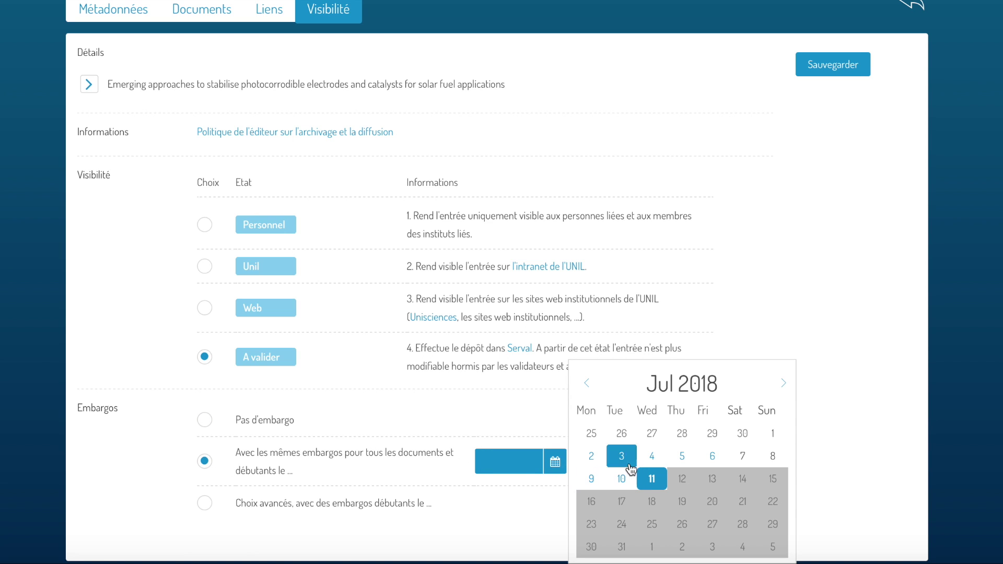
pyautogui.click(650, 478)
pyautogui.scroll(-2, 623, 431)
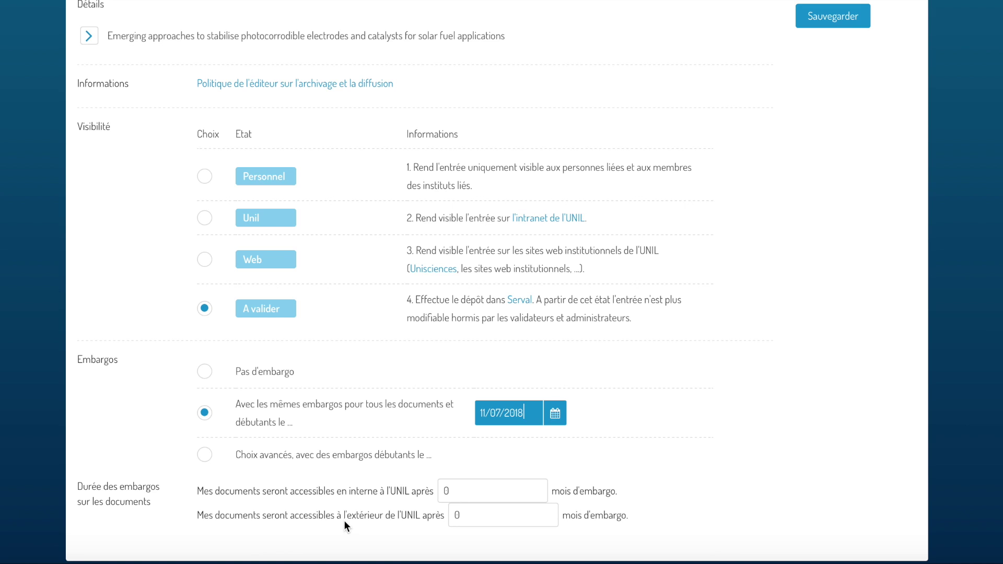
# Set the embargo for document access outside UNIL to 12 months, then save the record and return to the publication list.
pyautogui.click(468, 517)
pyautogui.moveTo(501, 512); pyautogui.dragTo(444, 505)
pyautogui.write('12')
pyautogui.click(711, 468)
pyautogui.scroll(3, 716, 464)
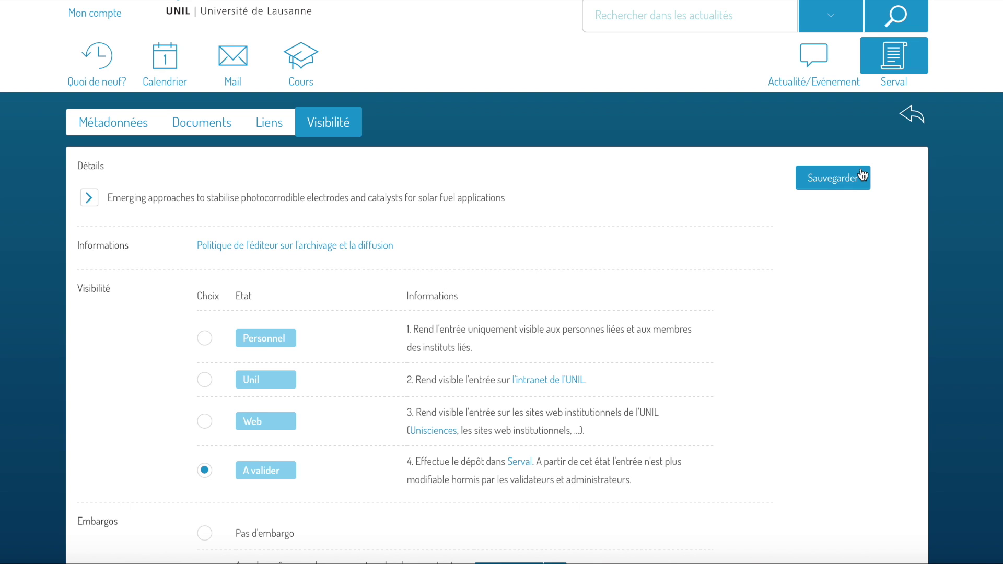
pyautogui.click(840, 183)
pyautogui.click(920, 121)
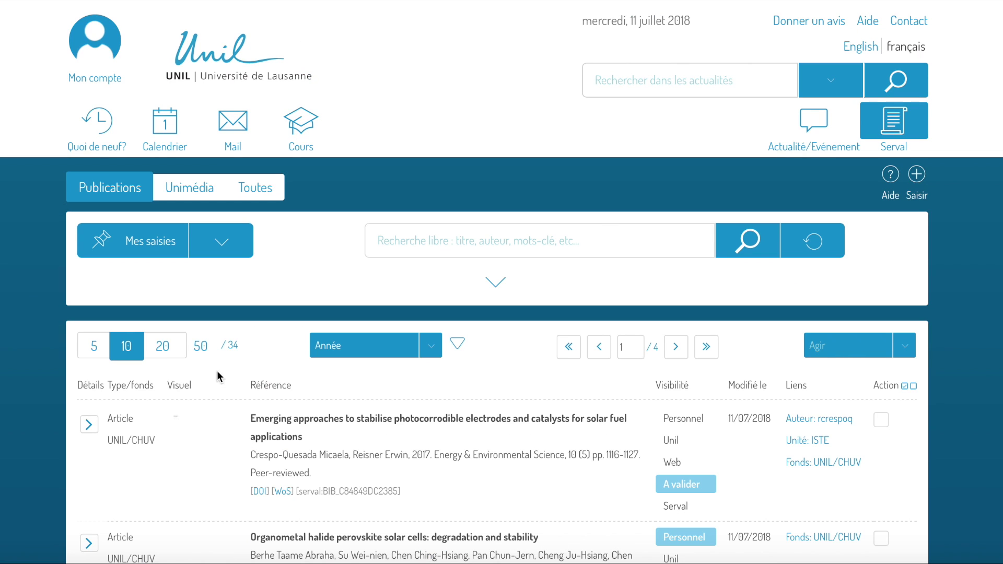
# Review the publication list, checking the visibility status of the submitted article and of the other imported entries.
pyautogui.scroll(-3, 523, 361)
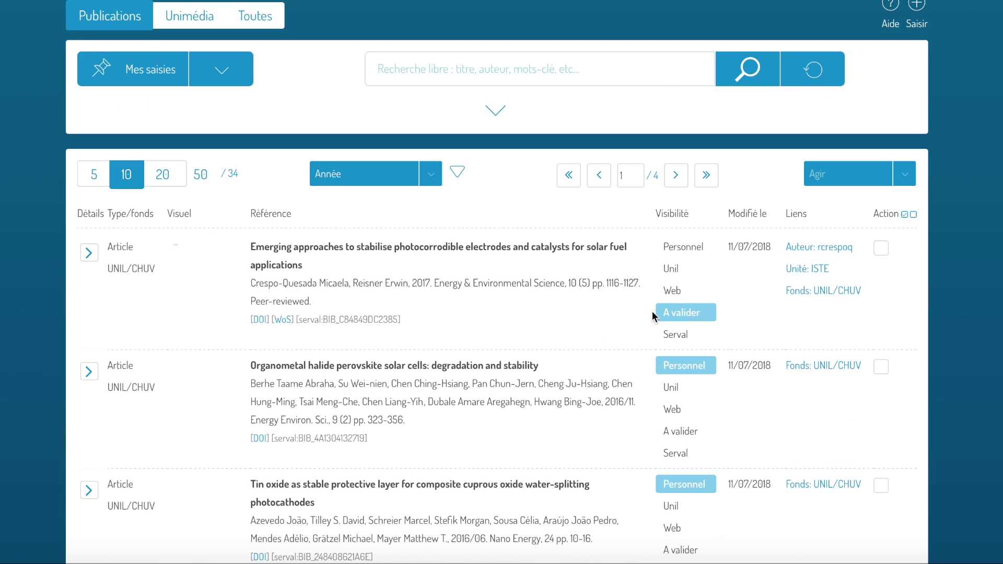
pyautogui.click(689, 312)
pyautogui.click(709, 313)
pyautogui.scroll(-1, 543, 369)
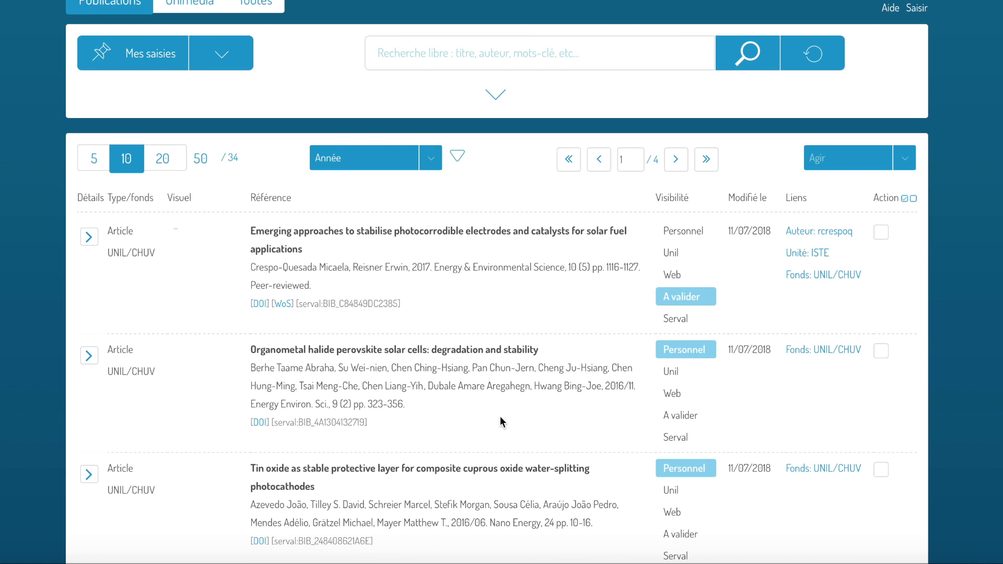
pyautogui.scroll(-3, 472, 406)
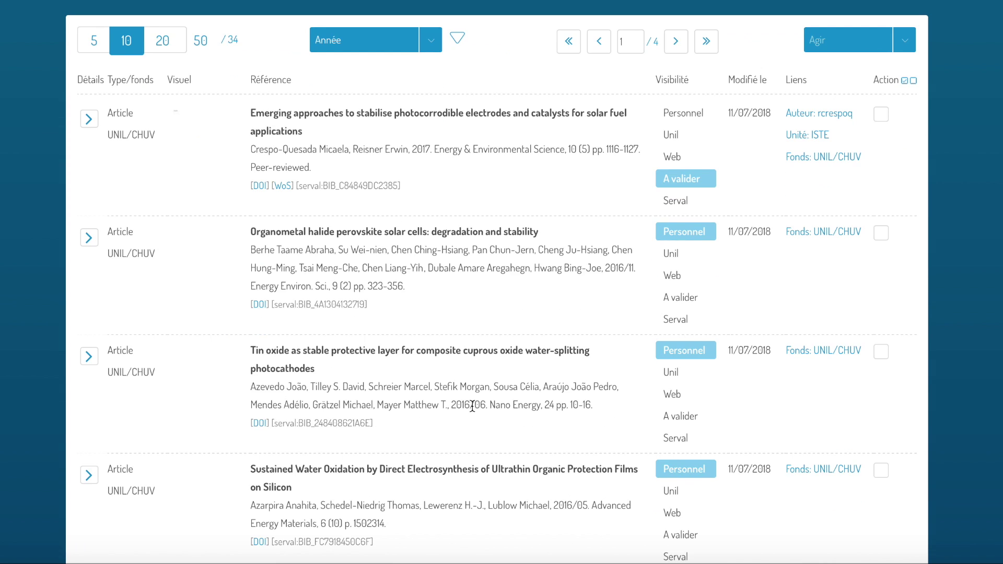
pyautogui.scroll(-8, 472, 405)
pyautogui.scroll(7, 454, 217)
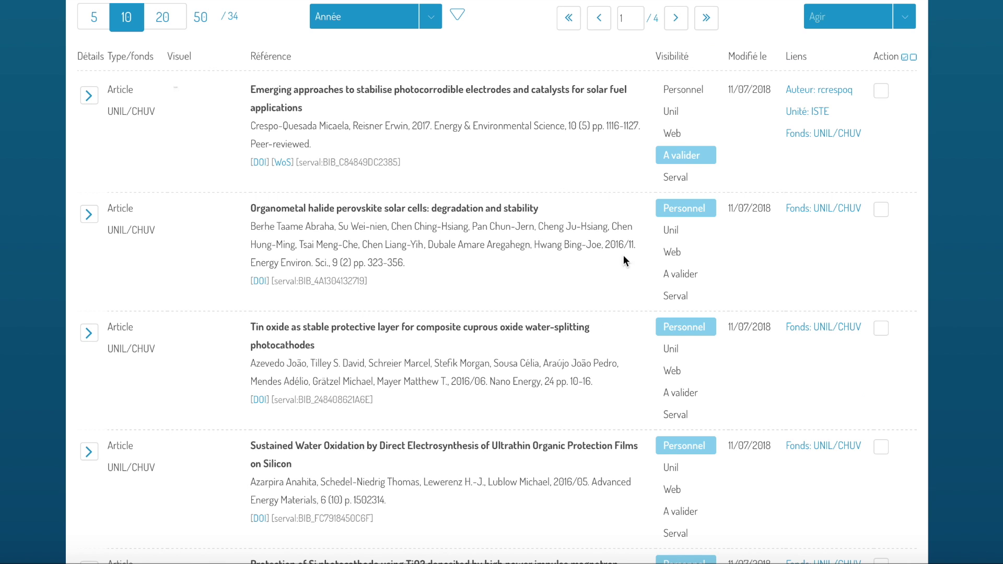